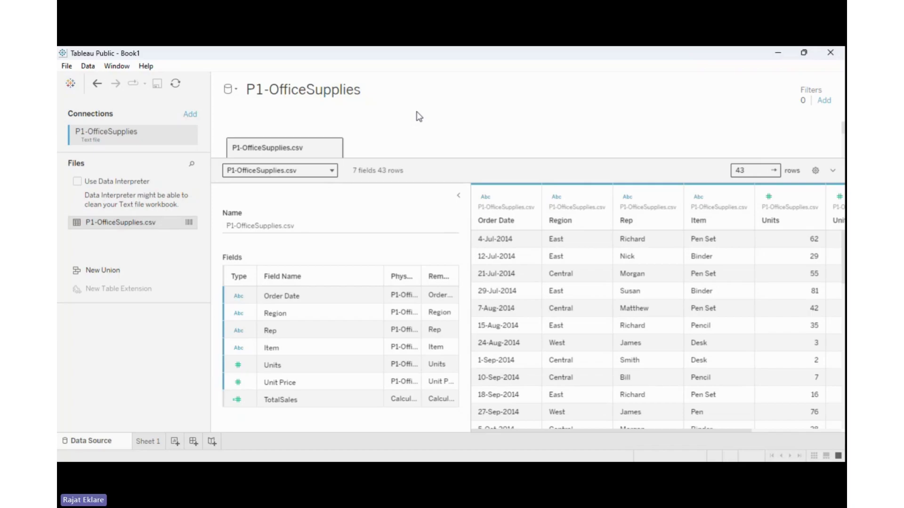
- Open Sheet 1 and build a bar chart of Units per Rep, with Rep on columns and Units on rows
left_click(144, 445)
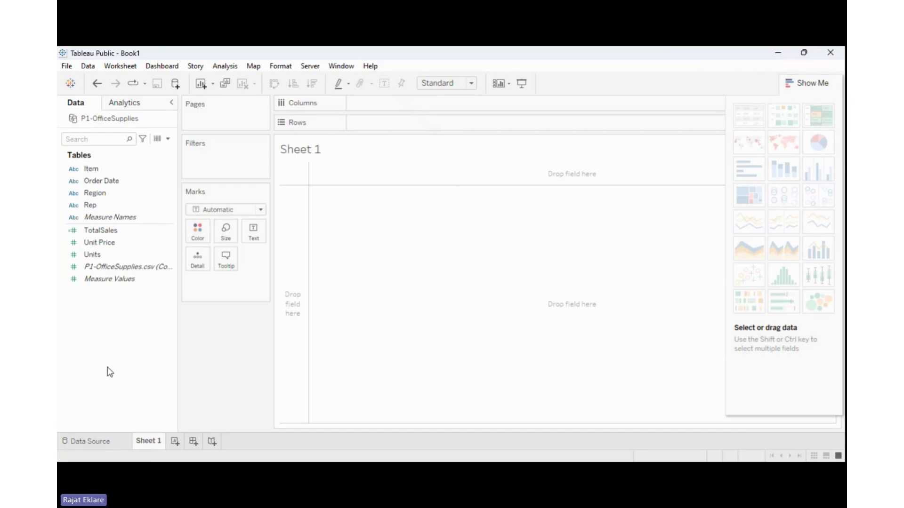
left_click(98, 206)
left_click_drag(98, 207, 377, 112)
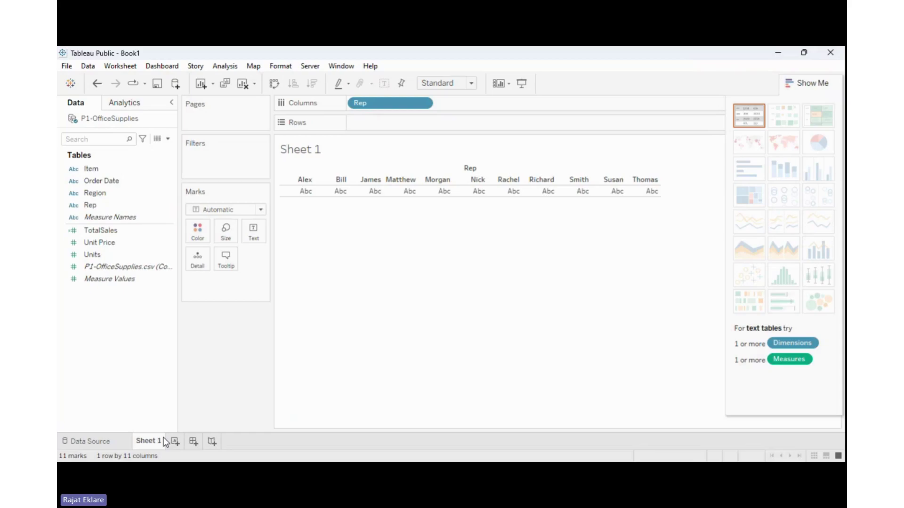
left_click(100, 253)
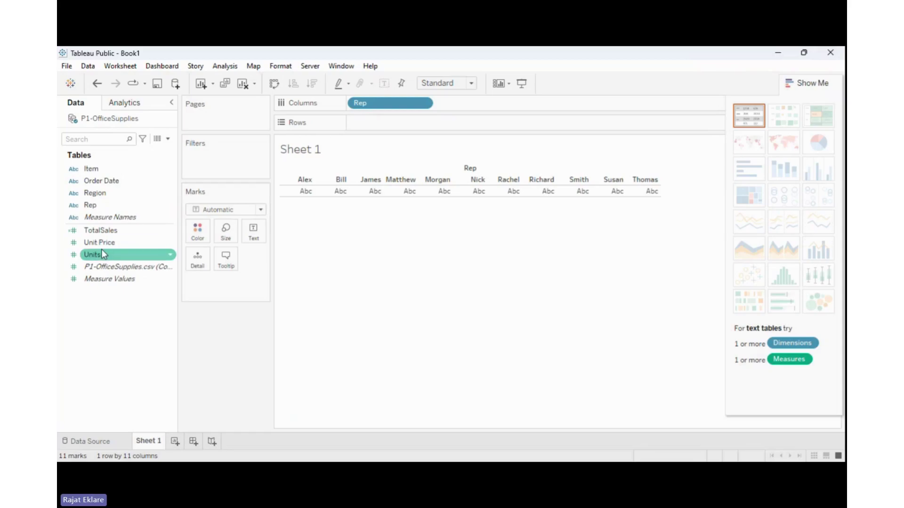
left_click_drag(99, 254, 382, 126)
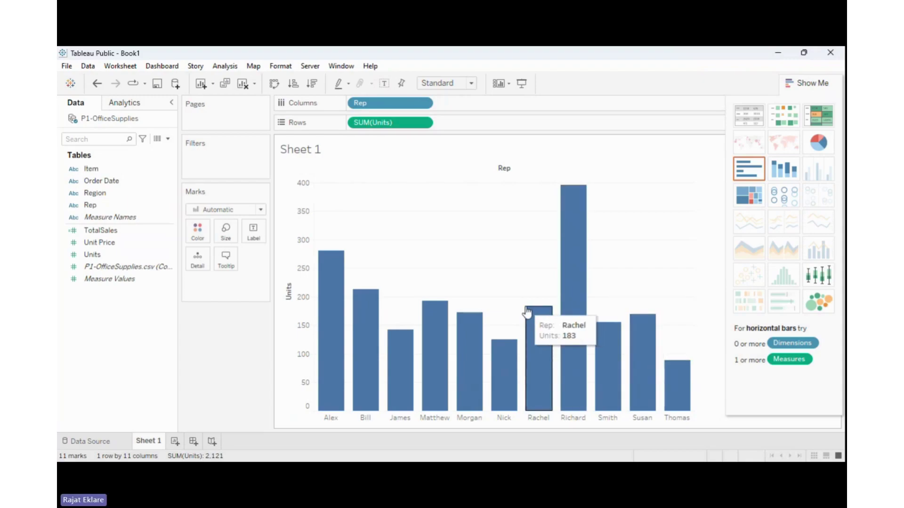
- Preview the chart as a text table and as horizontal bars, and return Rep to columns and SUM(Units) to rows
left_click(756, 118)
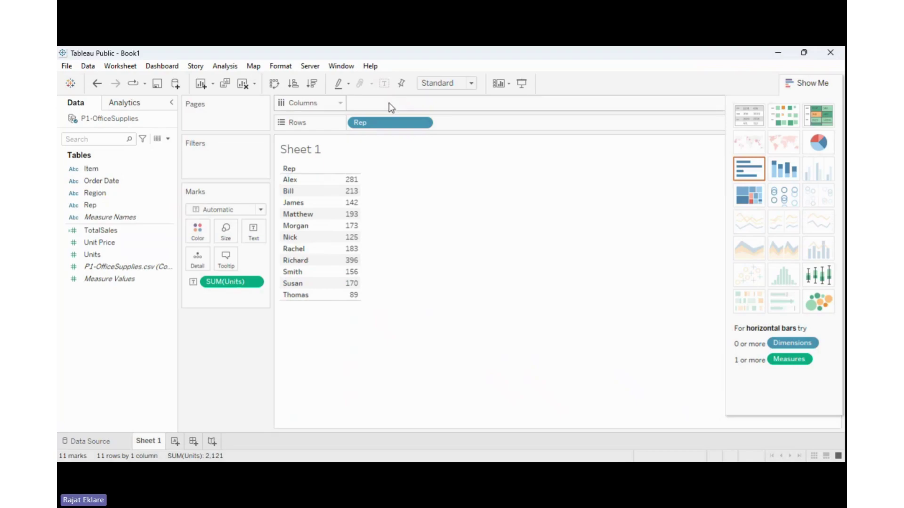
left_click(742, 174)
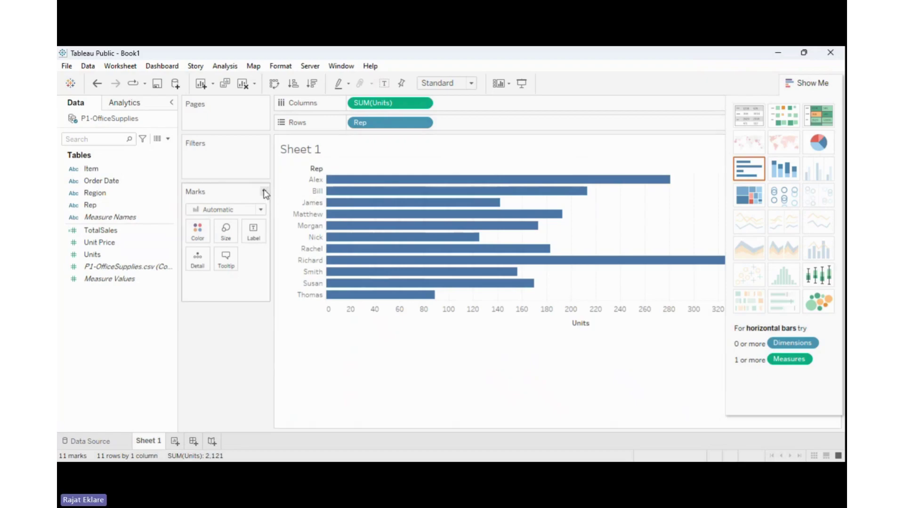
left_click_drag(370, 123, 410, 101)
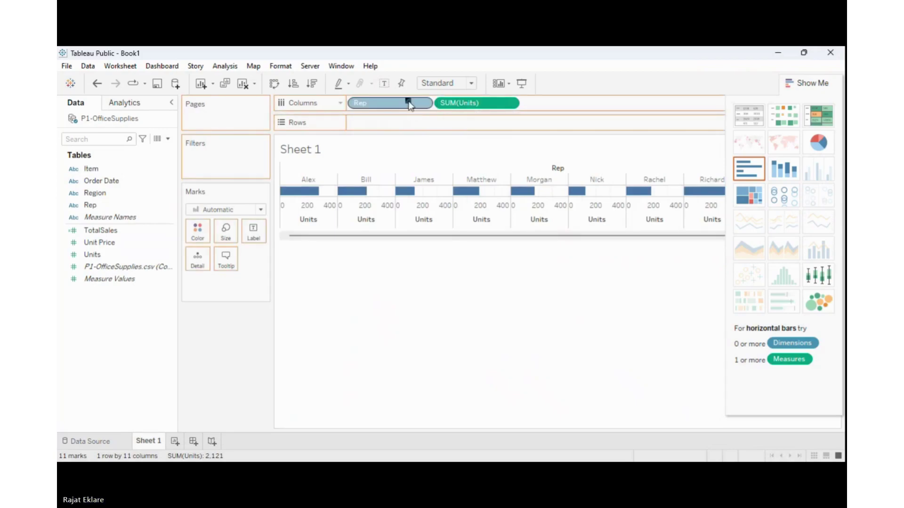
left_click_drag(466, 106, 434, 121)
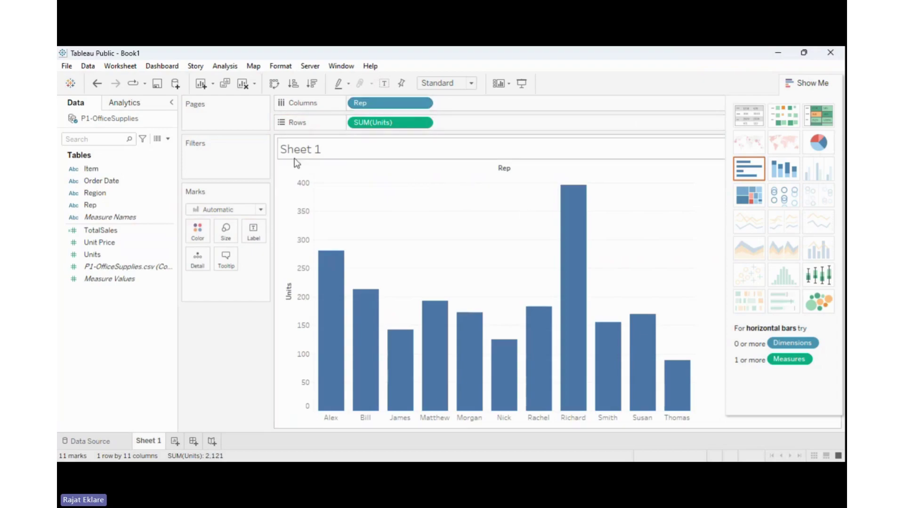
- Add Region to the columns and put it ahead of Rep, grouping the Units bars by region
left_click_drag(100, 193, 461, 103)
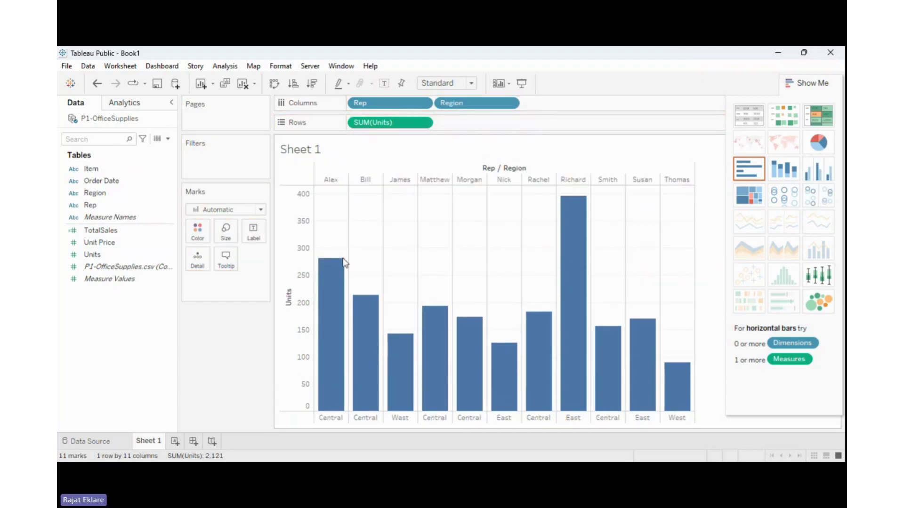
mouse_move(381, 375)
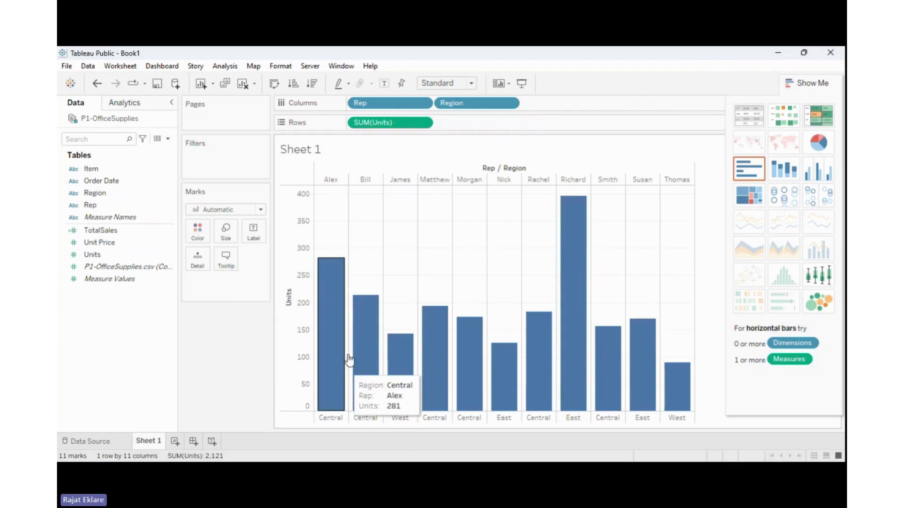
mouse_move(334, 374)
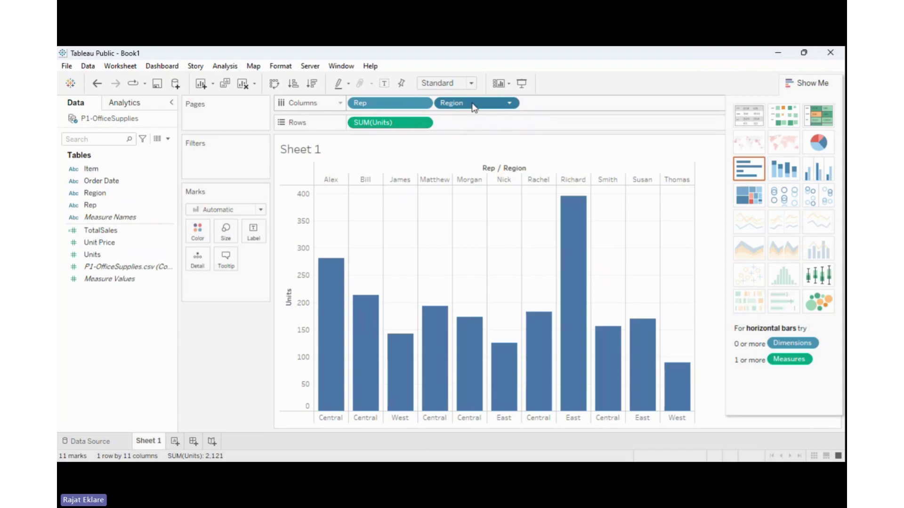
left_click_drag(473, 108, 382, 110)
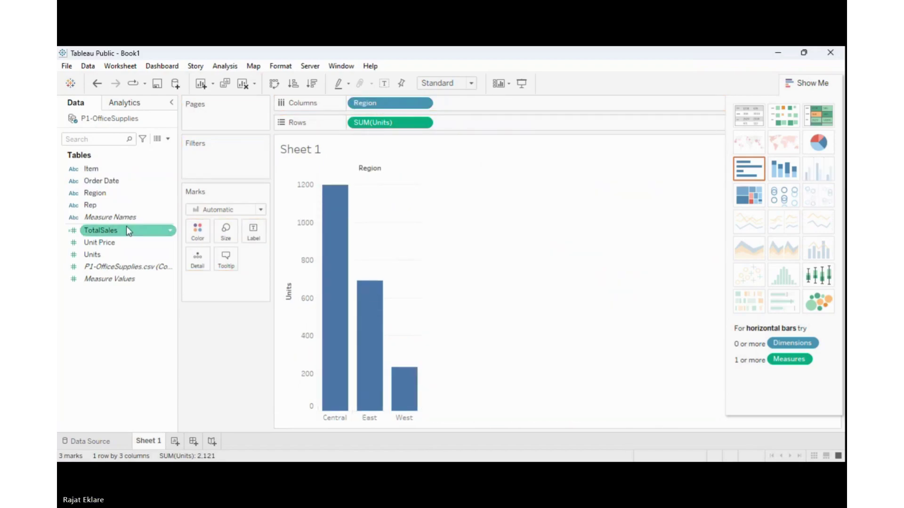
left_click_drag(90, 205, 490, 104)
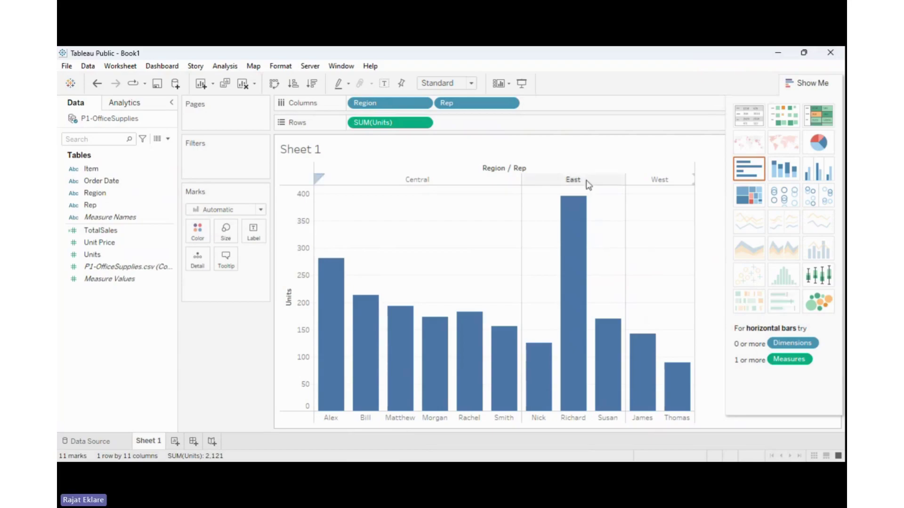
mouse_move(582, 331)
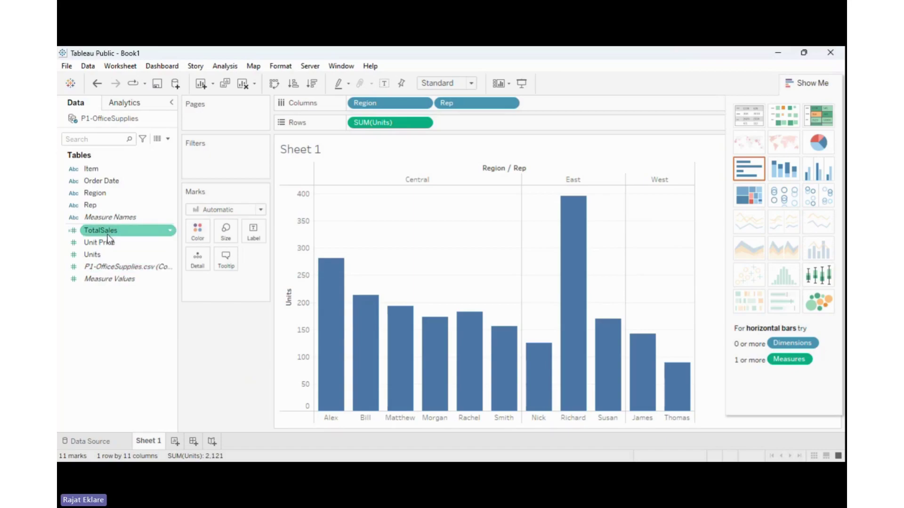
- Try to create a calculated field named TotalSales with the formula [Units]*[Unit Price], and close the calculation editor
right_click(134, 306)
left_click(160, 312)
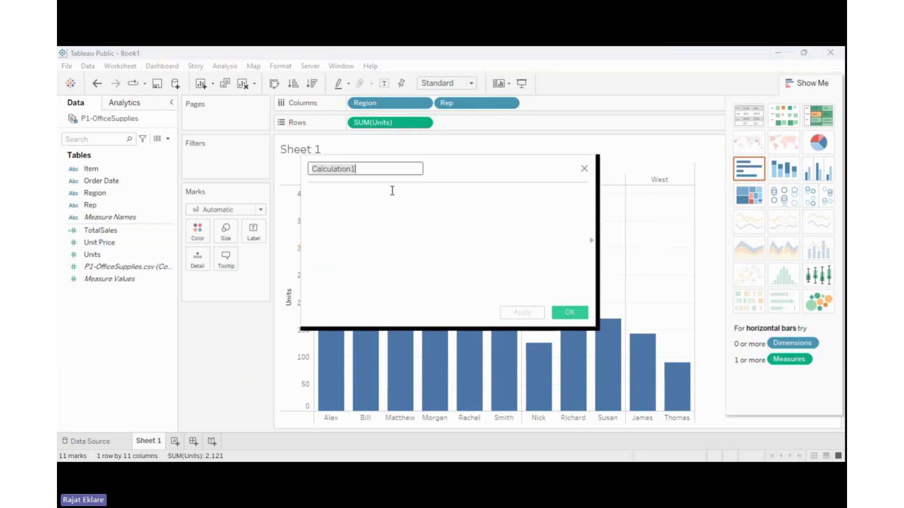
type("To")
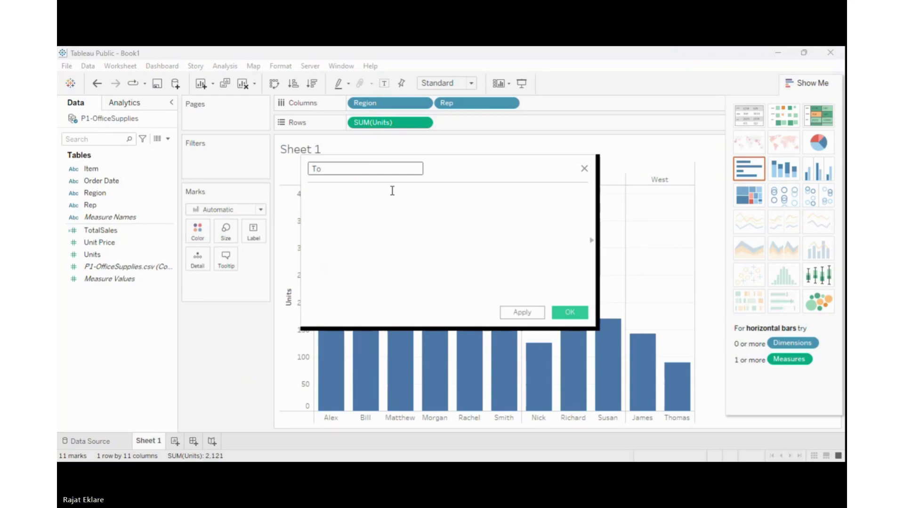
type("ta")
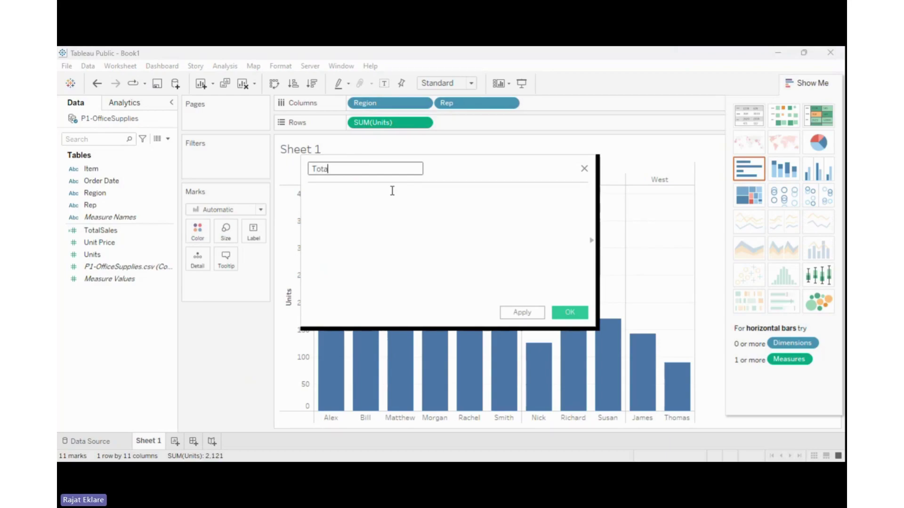
type("lSales")
left_click(392, 208)
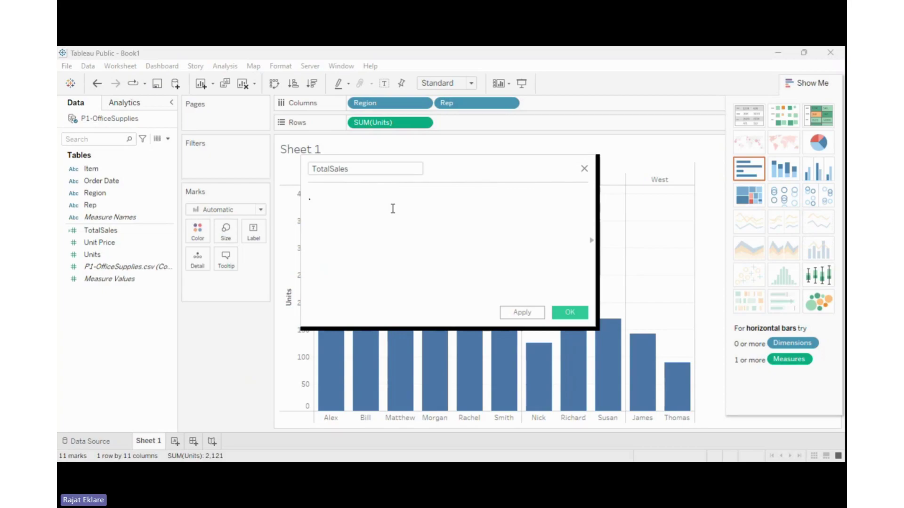
type("unit")
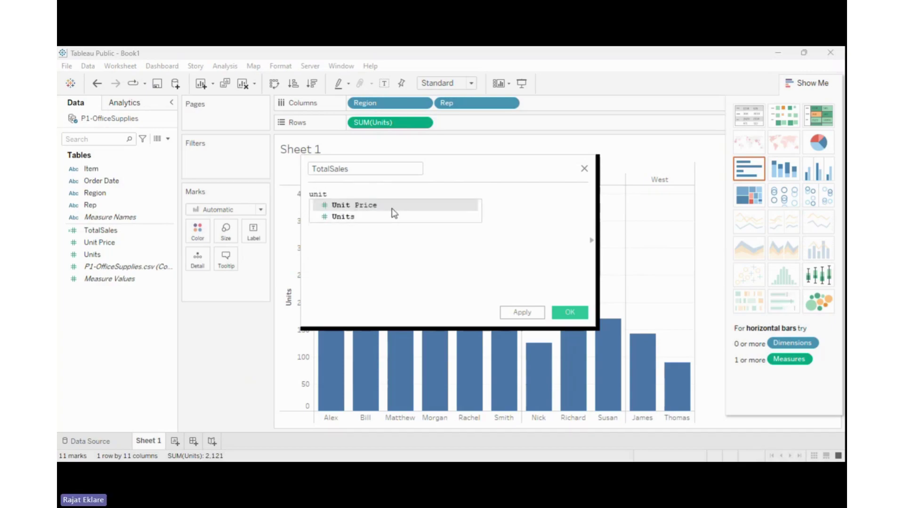
left_click(345, 216)
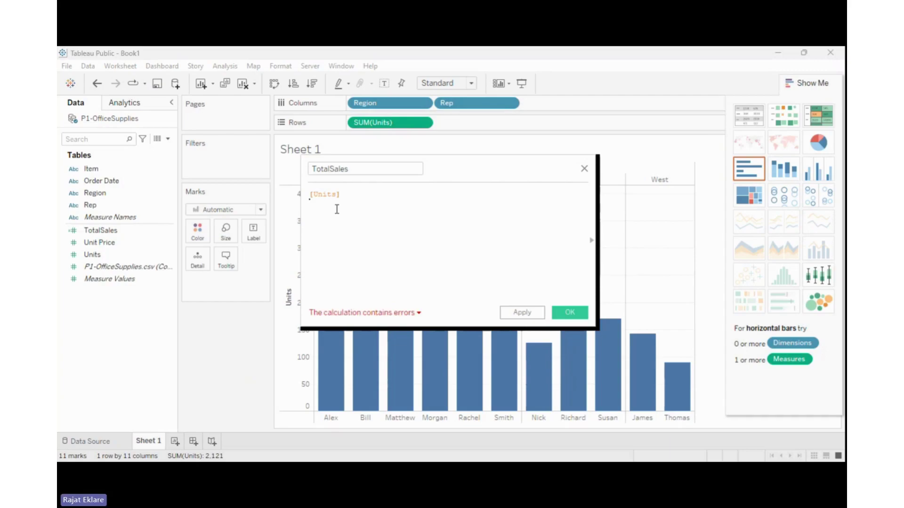
type("*unit")
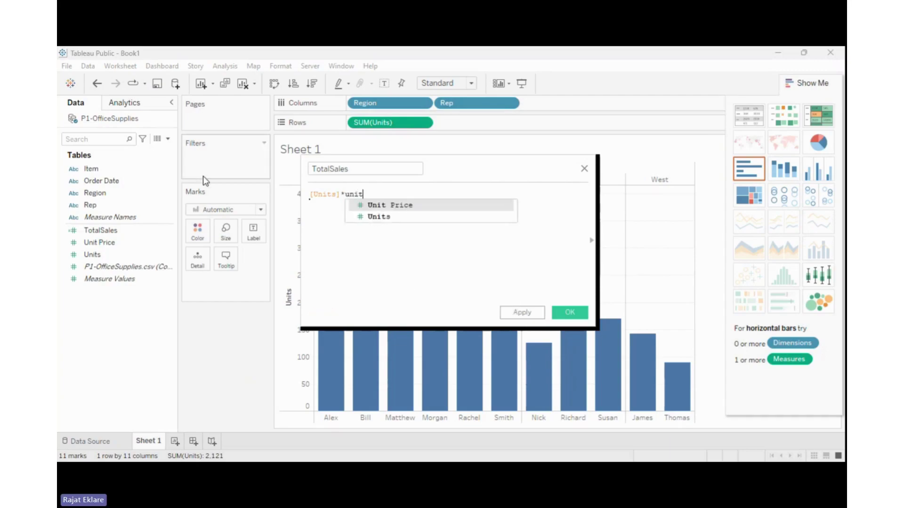
left_click(417, 206)
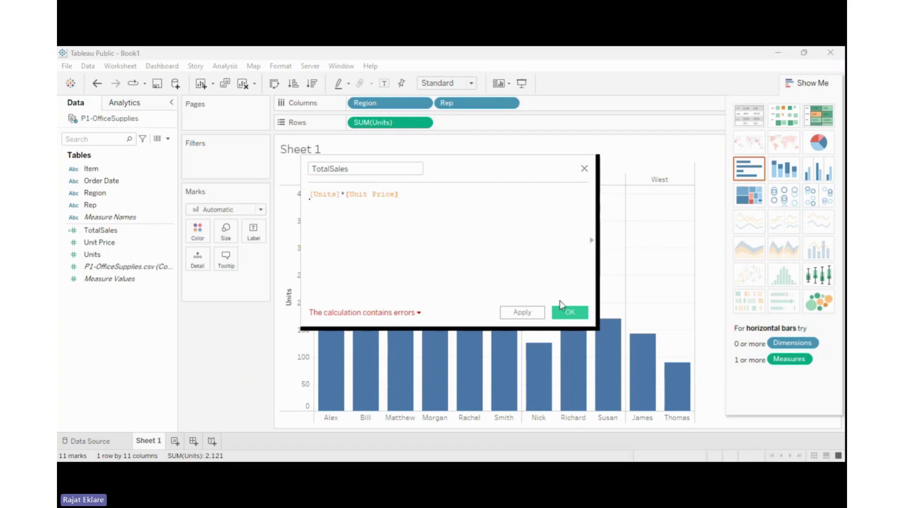
left_click(571, 314)
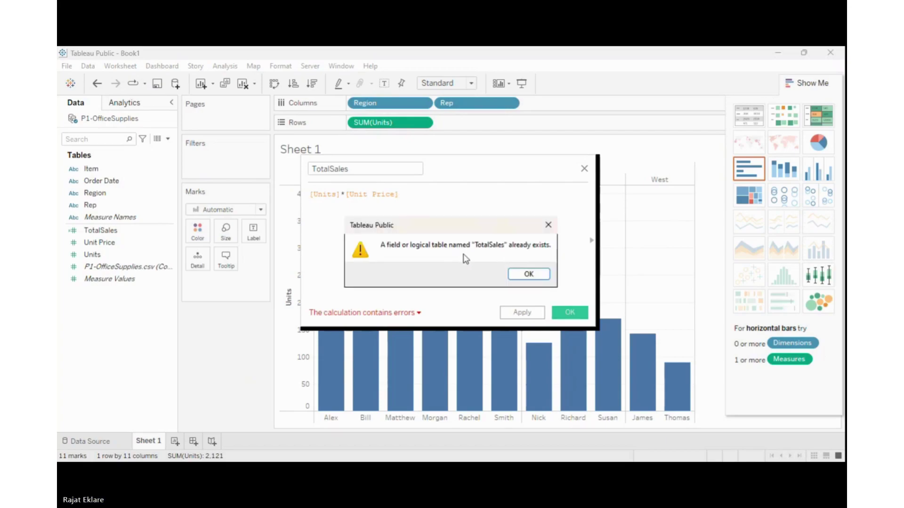
left_click(524, 274)
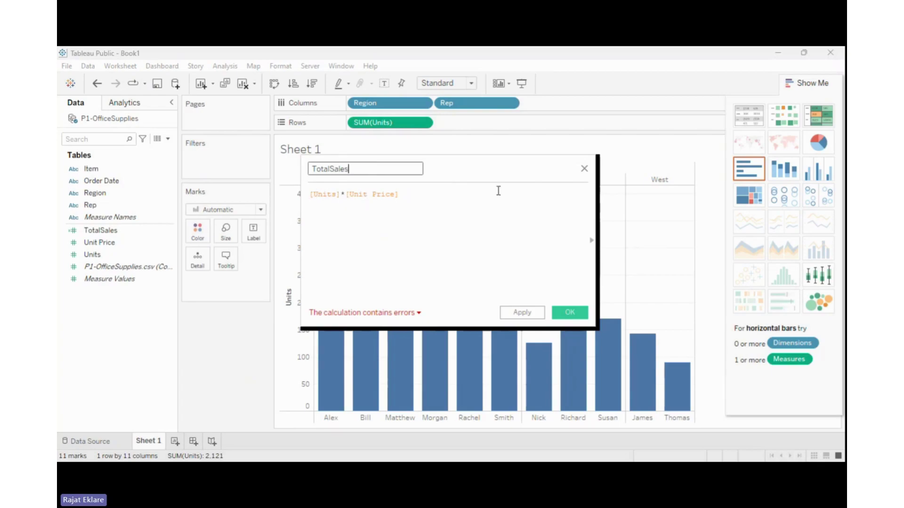
left_click(585, 170)
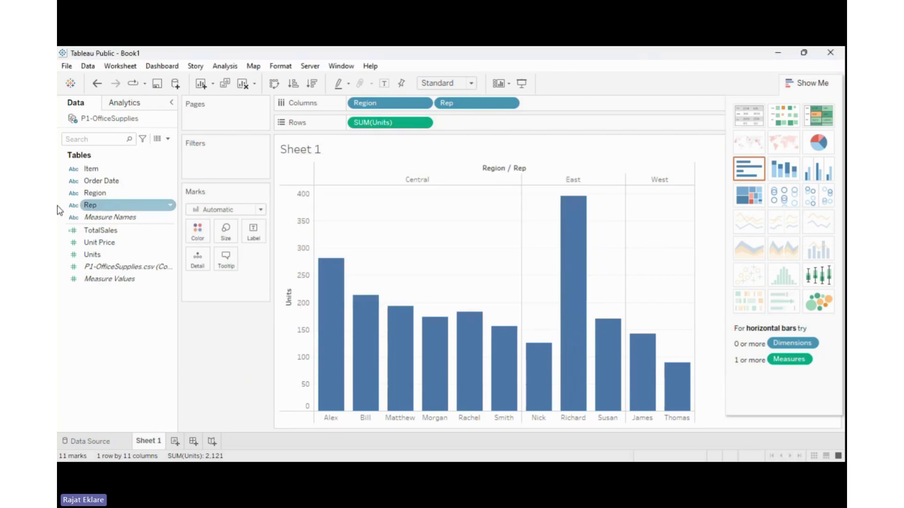
left_click(93, 230)
double_click(92, 231)
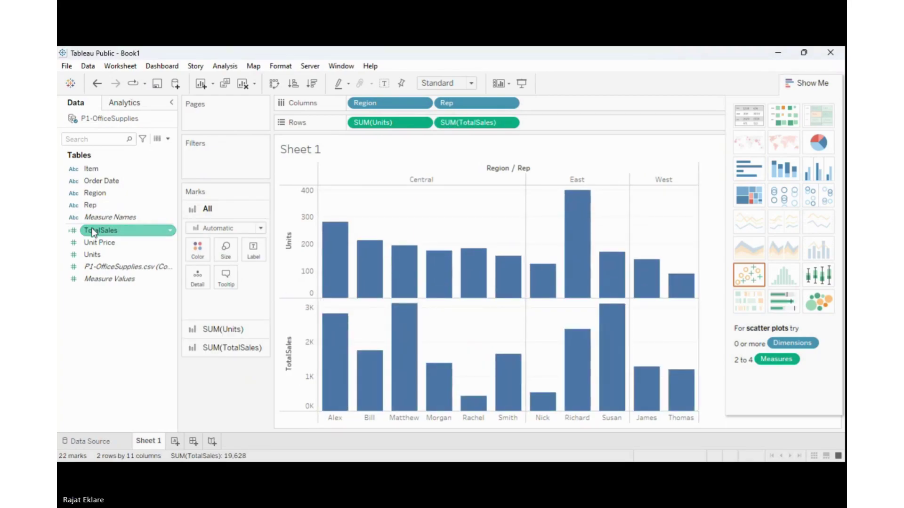
key("ctrl+z")
- Review the formula of the existing TotalSales calculated field and close it without changes
left_click(93, 231)
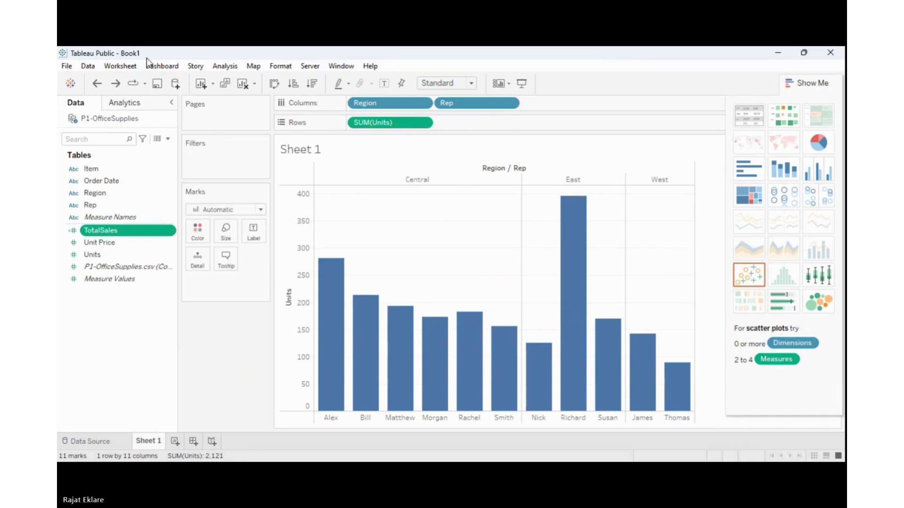
left_click(146, 115)
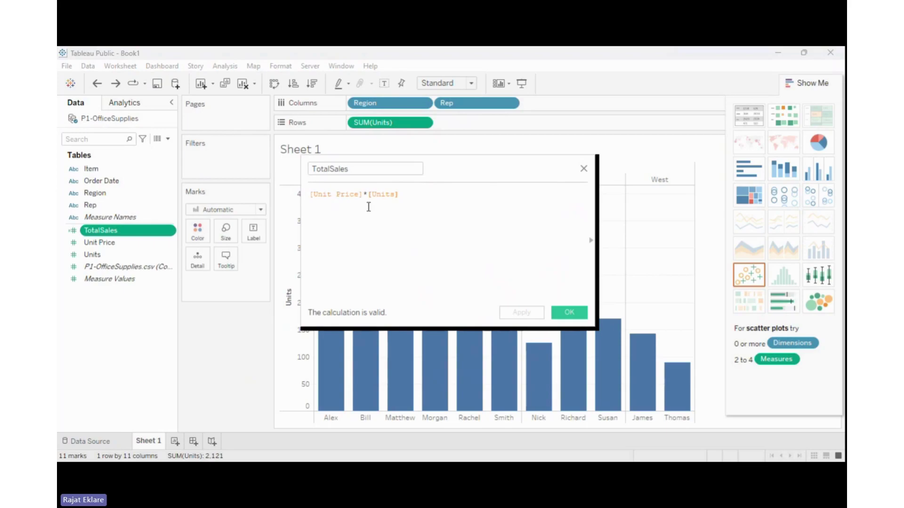
left_click(583, 170)
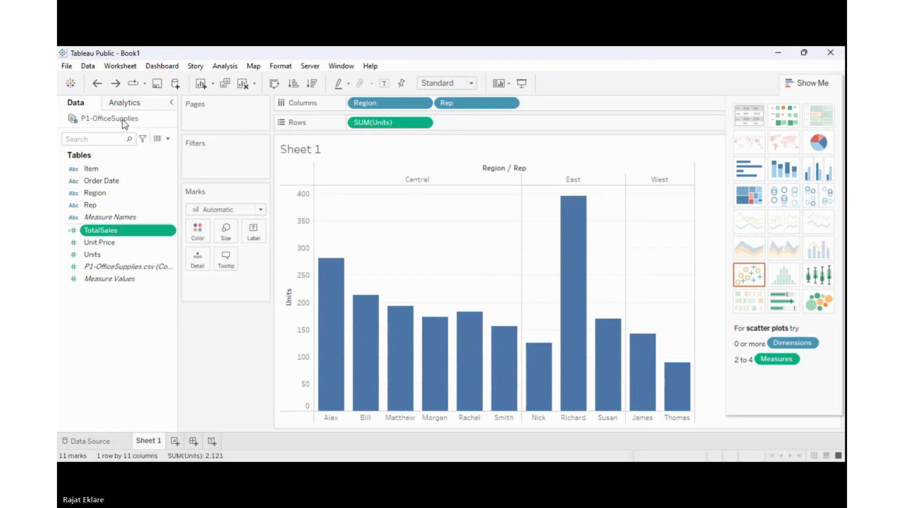
- Examine the TotalSales, Unit Price and Units columns in the underlying P1-OfficeSupplies data, and close the data view
left_click(157, 138)
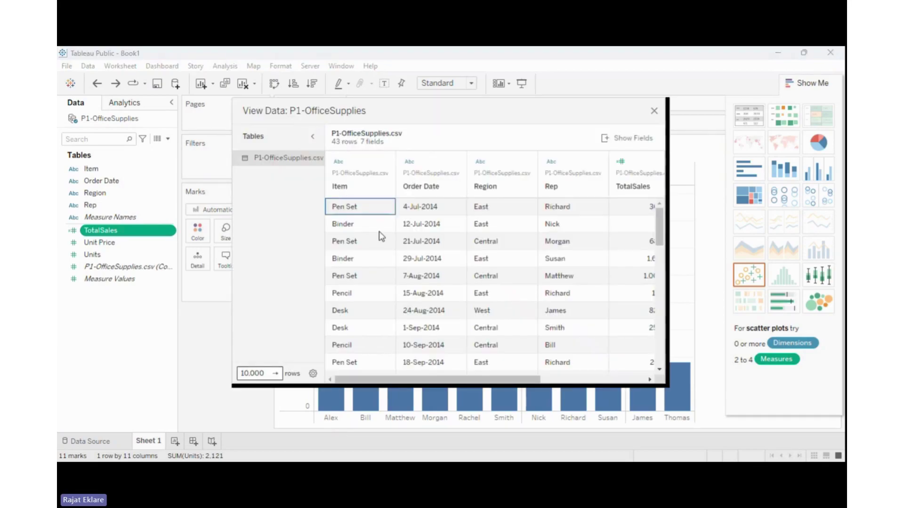
left_click_drag(352, 380, 473, 380)
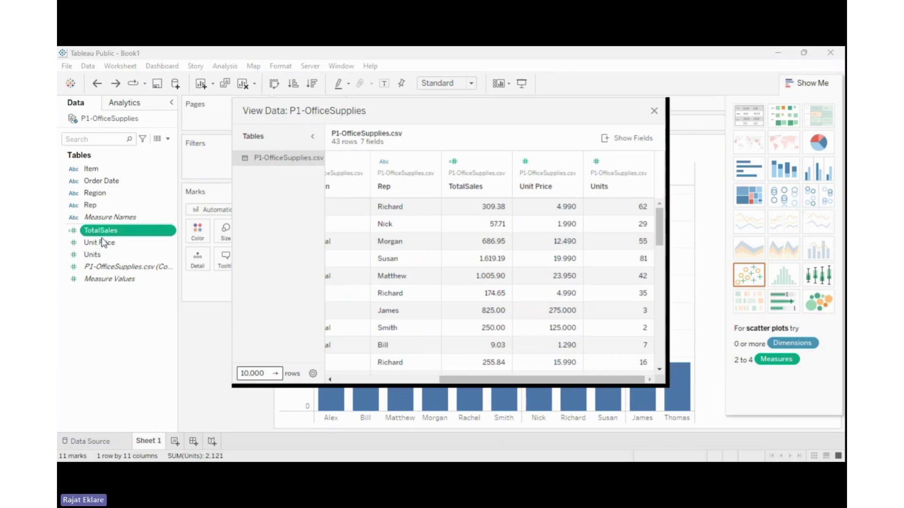
left_click(653, 111)
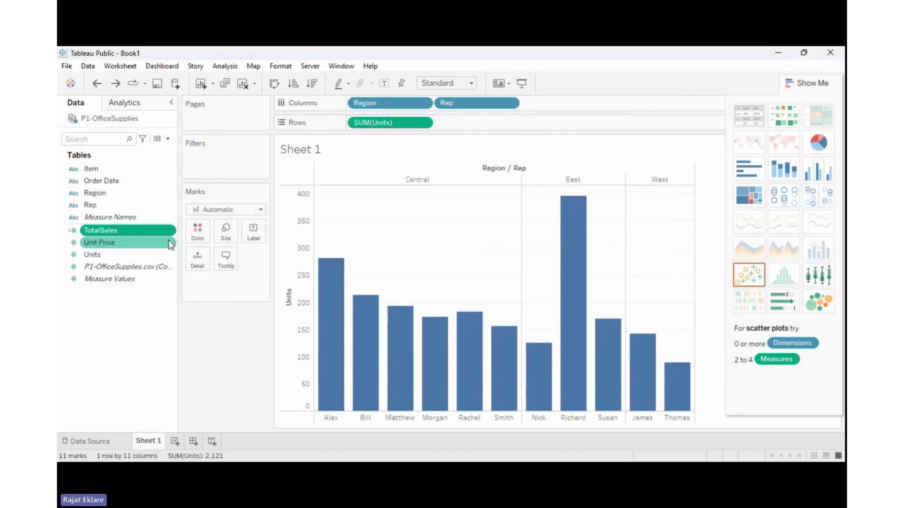
- Replace SUM(Units) with TotalSales on the rows and inspect the tallest bars in the Central and East regions
left_click_drag(390, 123, 135, 317)
left_click_drag(100, 230, 360, 121)
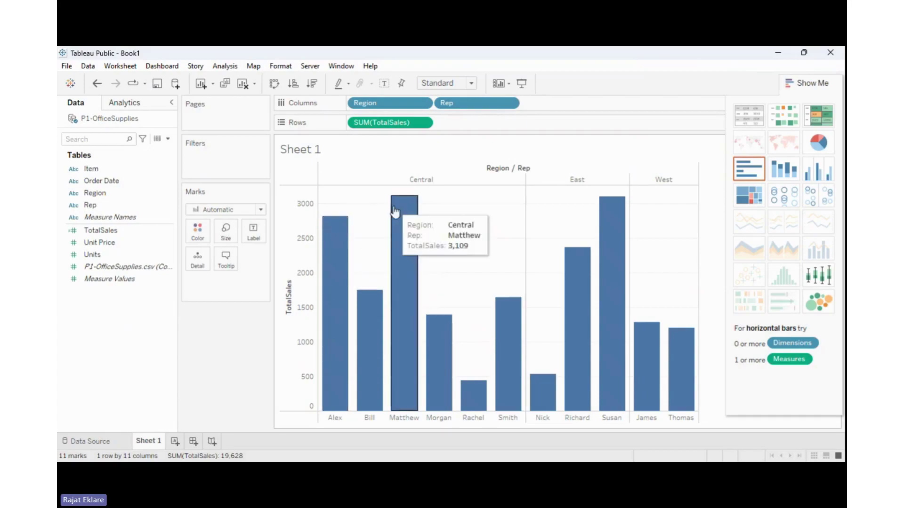
mouse_move(417, 208)
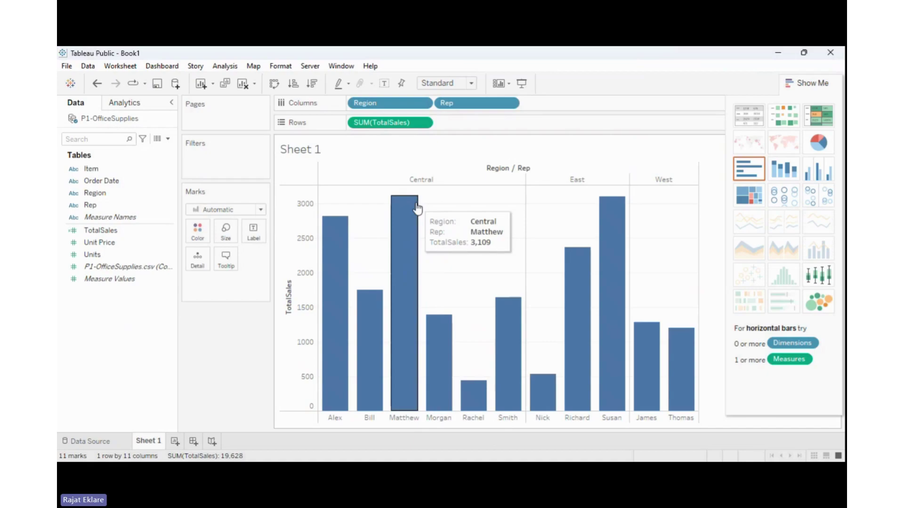
mouse_move(602, 338)
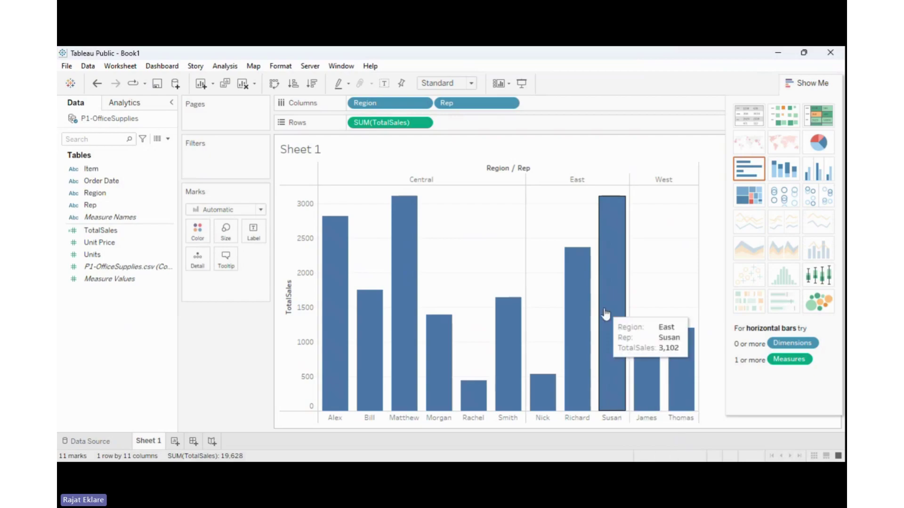
- Inspect the TotalSales values of individual rep bars in the Central, East and West regions
mouse_move(655, 384)
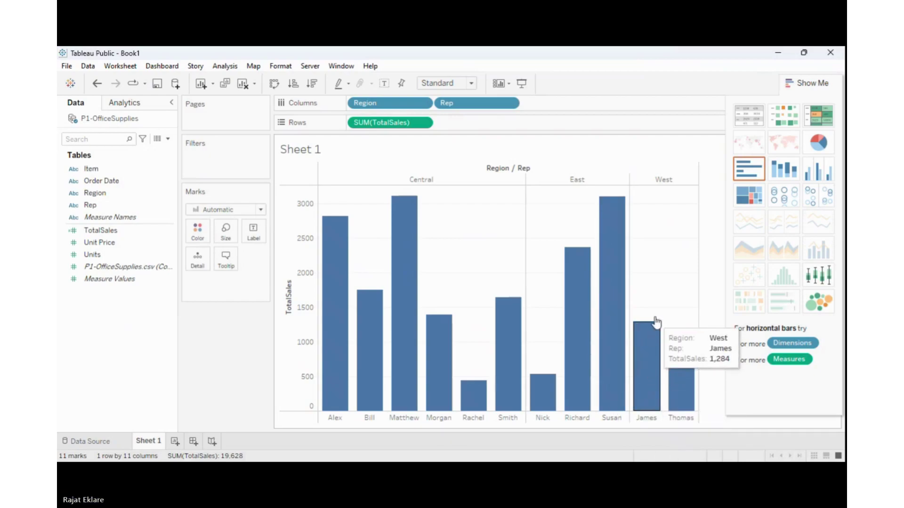
mouse_move(560, 306)
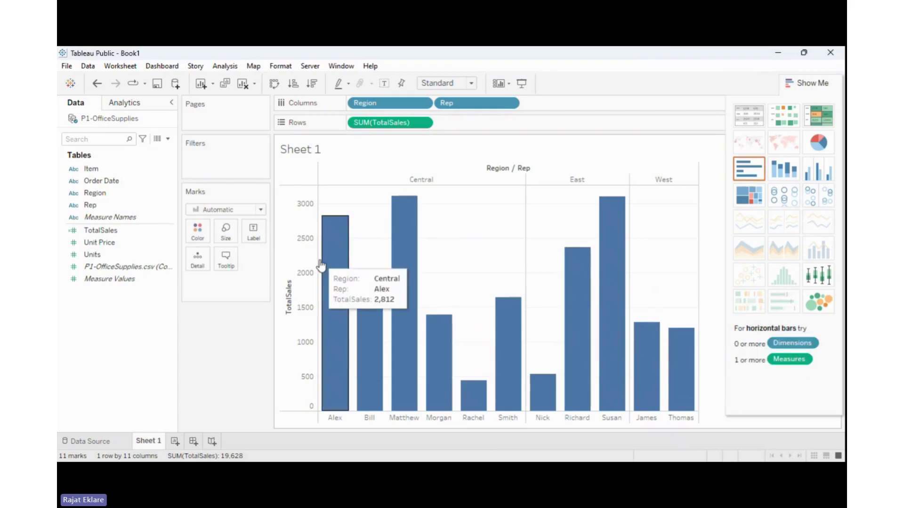
mouse_move(323, 264)
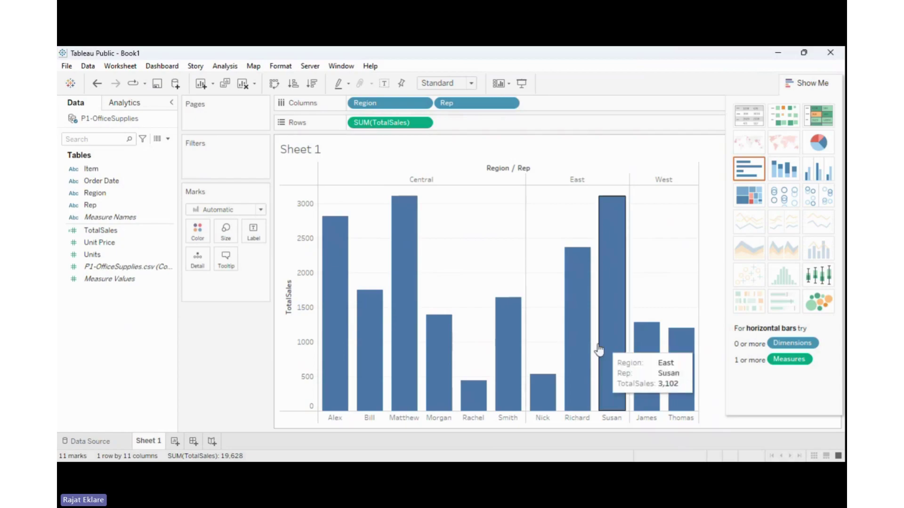
mouse_move(654, 333)
mouse_move(605, 295)
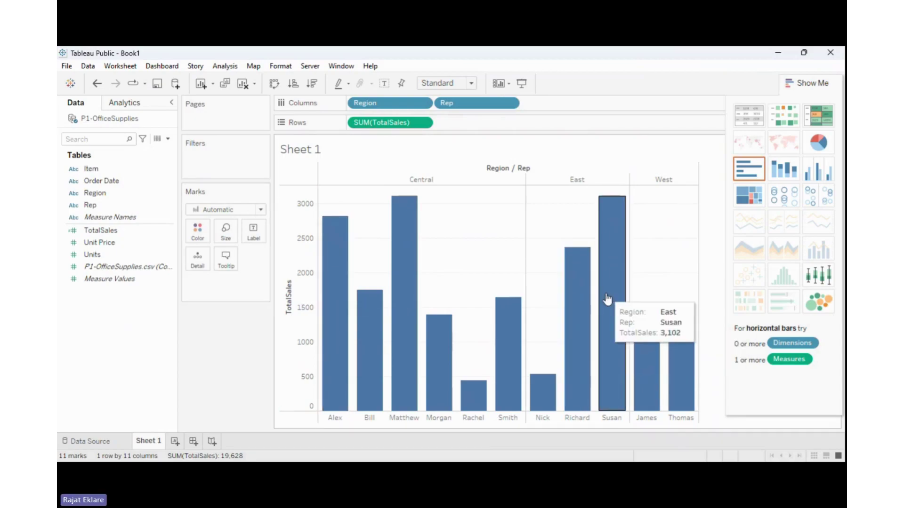
- Sort the reps within each region by TotalSales, first in descending and finally in ascending order
mouse_move(290, 291)
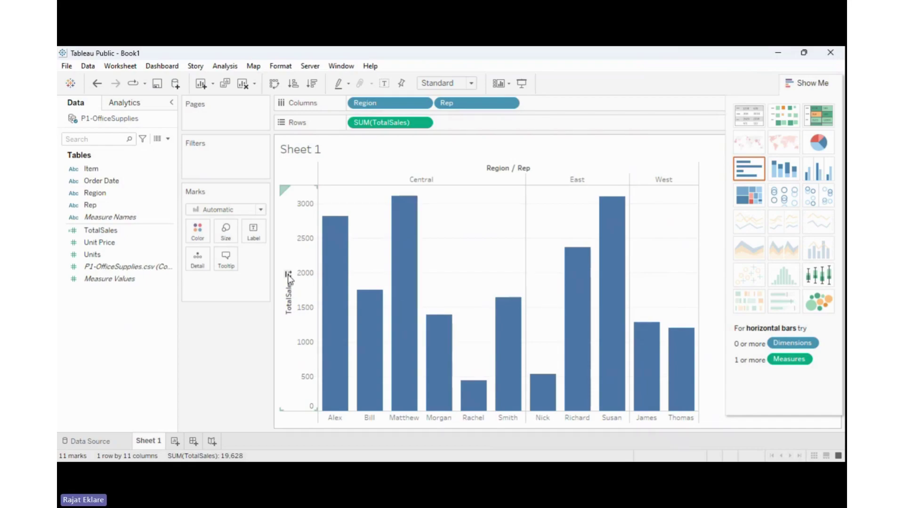
left_click(288, 275)
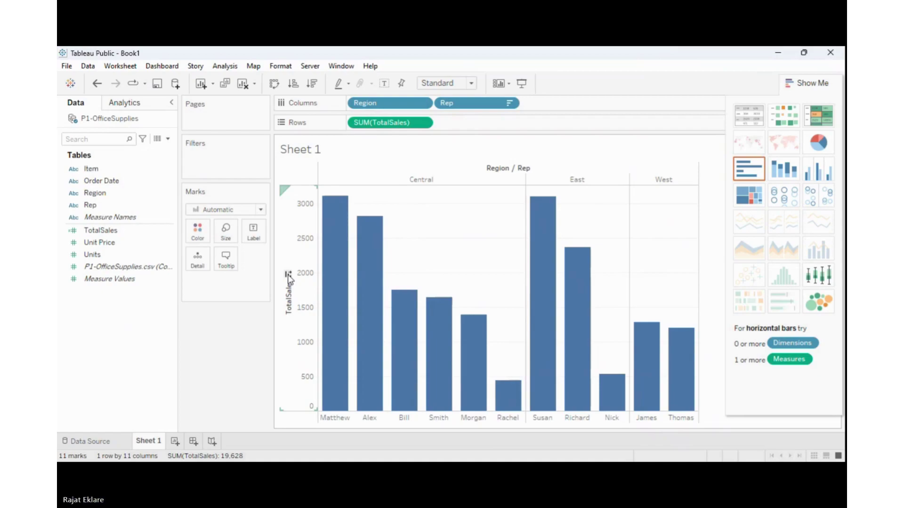
mouse_move(420, 324)
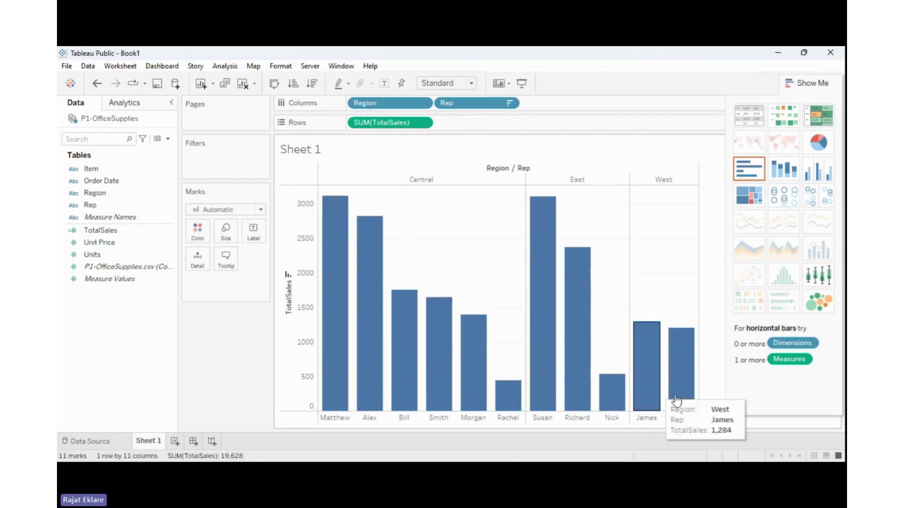
left_click(289, 275)
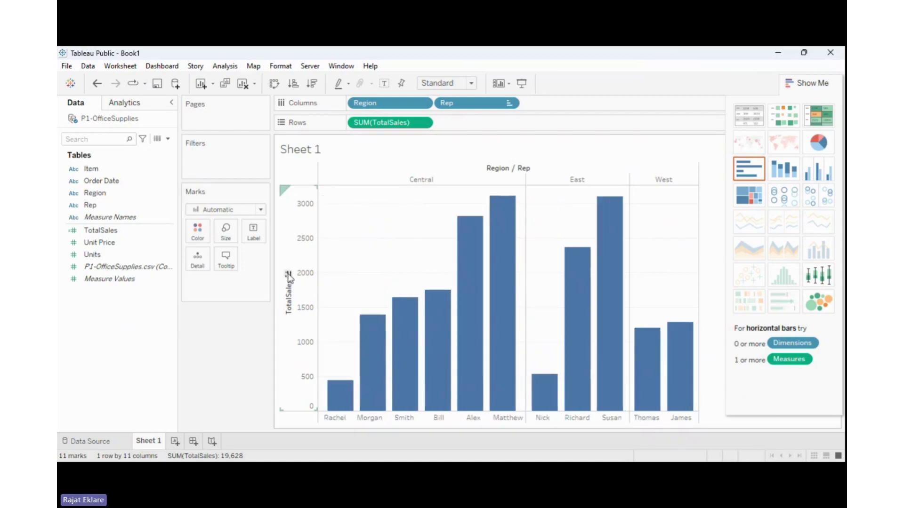
mouse_move(380, 333)
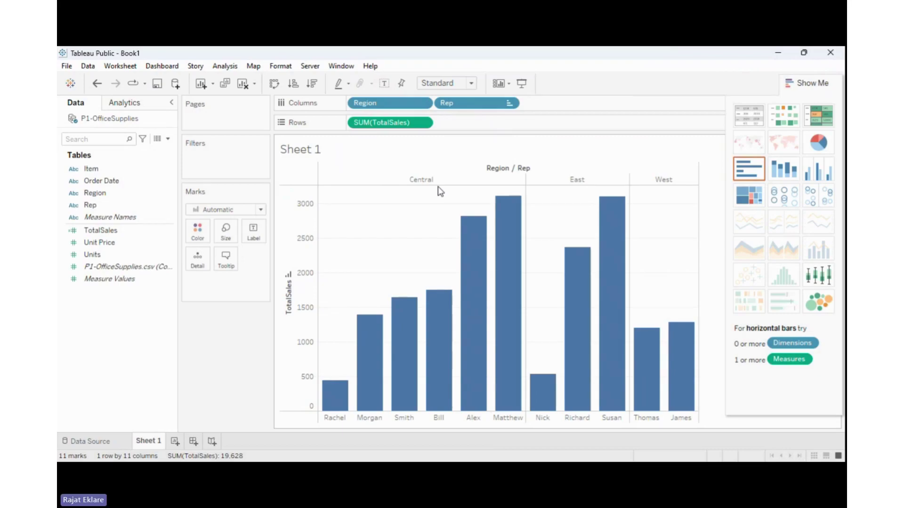
- Remove SUM(TotalSales) from the rows and both Region and Rep from the columns to empty the sheet
left_click_drag(393, 123, 156, 320)
left_click_drag(372, 103, 162, 294)
left_click_drag(394, 105, 127, 329)
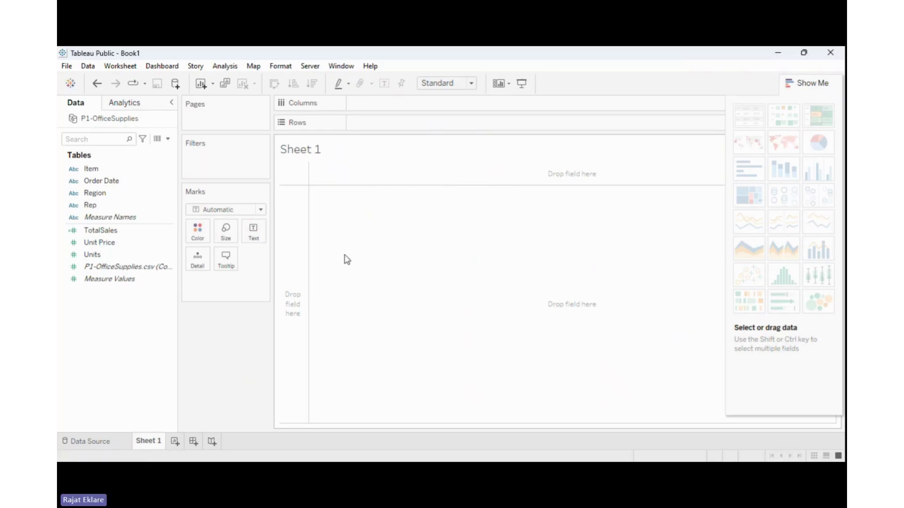
- Chart total sales by region with TotalSales on the rows and Region on the columns
left_click(125, 224)
left_click(109, 231)
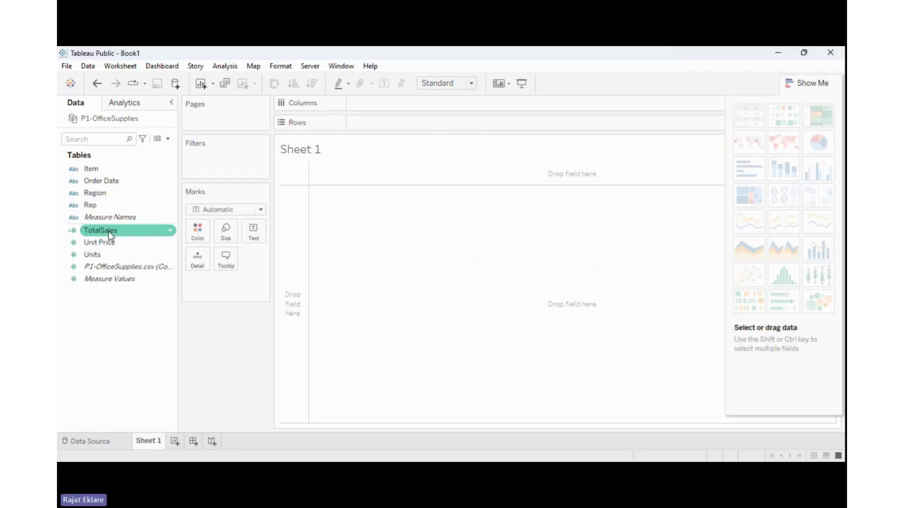
left_click_drag(108, 230, 401, 125)
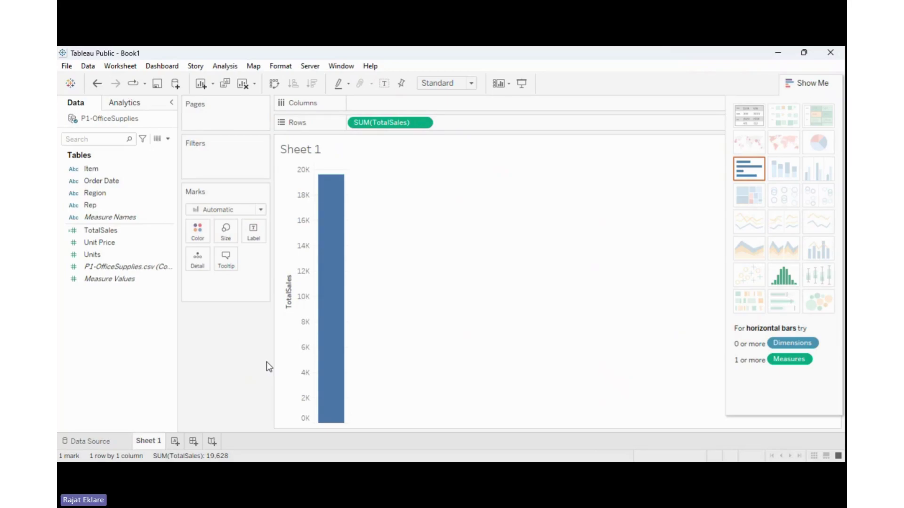
mouse_move(92, 193)
left_mouse_down()
mouse_move(412, 103)
mouse_move(382, 106)
left_mouse_up()
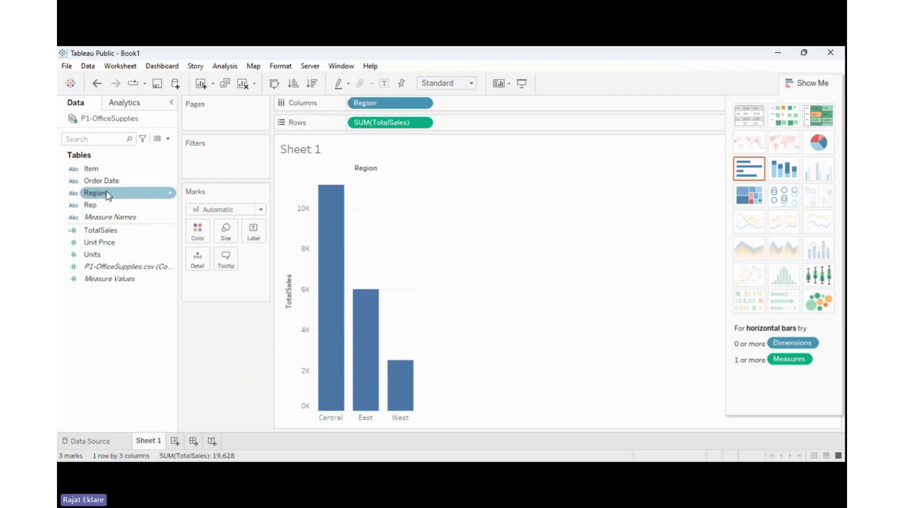
- Add Rep after Region on the columns and sort the reps within each region by descending TotalSales
left_click(88, 206)
left_click_drag(86, 208, 451, 104)
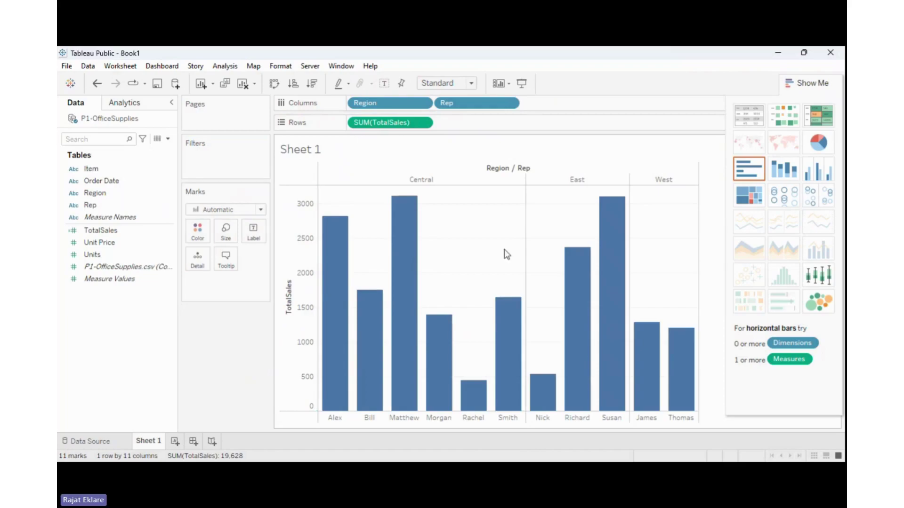
left_click(287, 275)
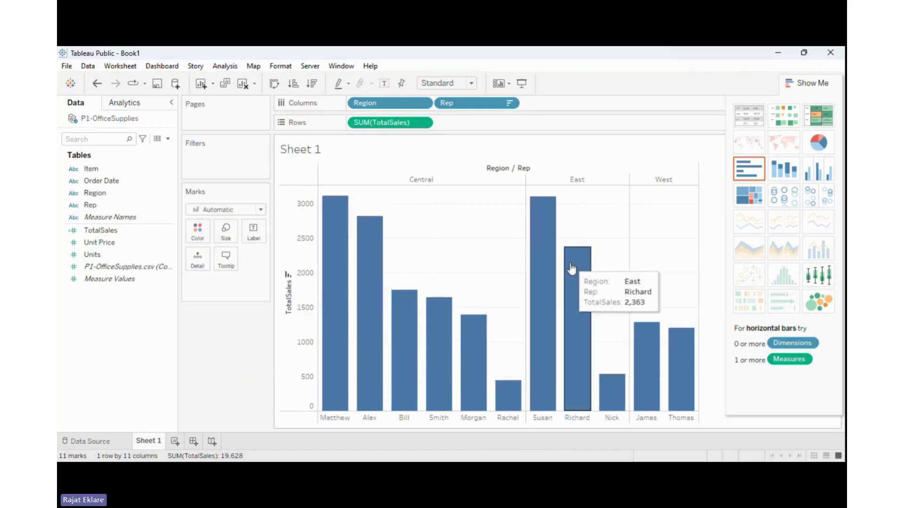